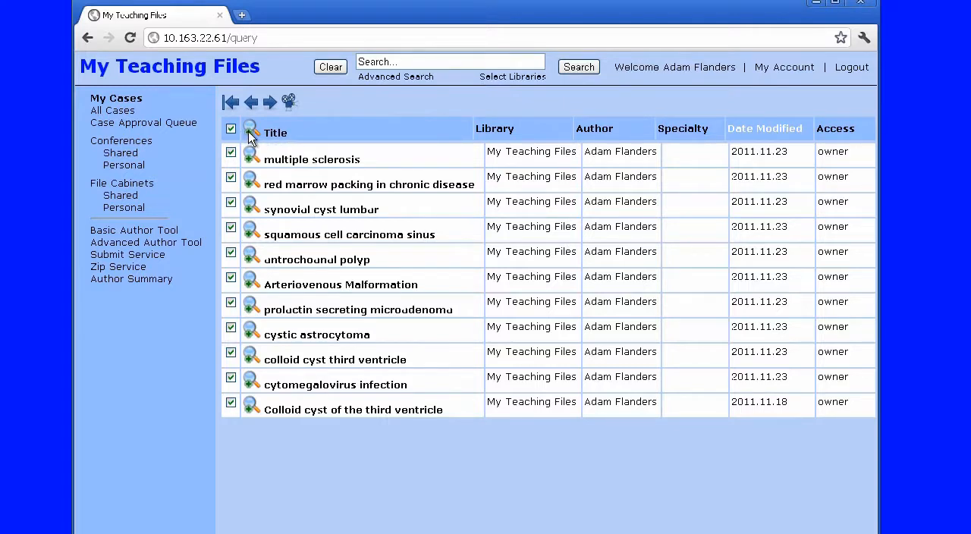
Expand the previews of all cases in My Cases and examine their abstracts and thumbnail images
click(250, 130)
scroll(559, 260, down, 1)
scroll(596, 268, down, 10)
scroll(597, 276, down, 2)
scroll(596, 276, up, 12)
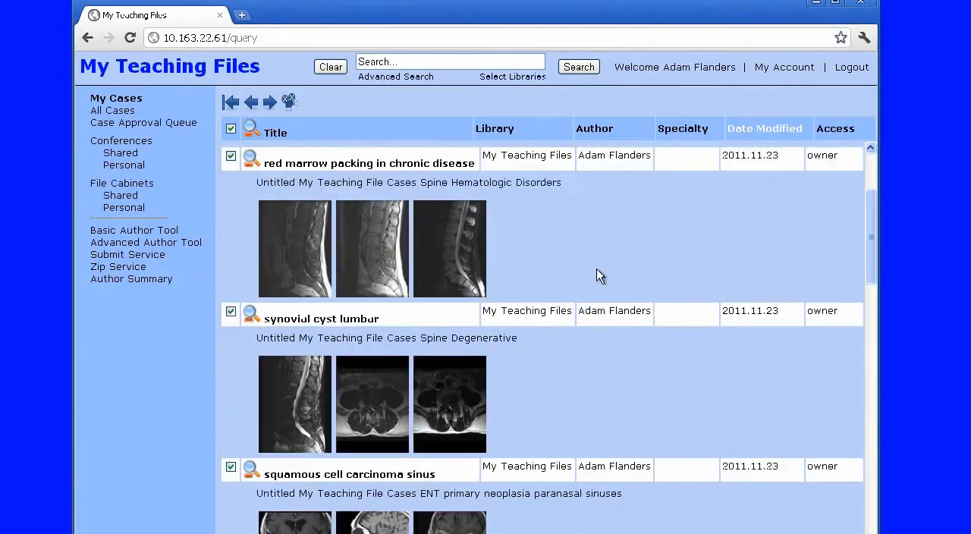
scroll(596, 276, up, 1)
scroll(596, 269, up, 1)
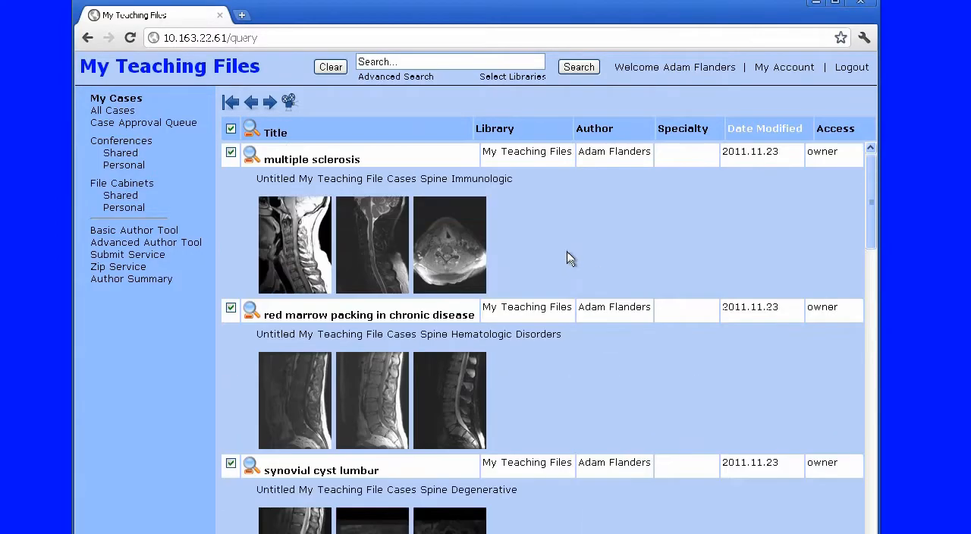
scroll(600, 243, down, 5)
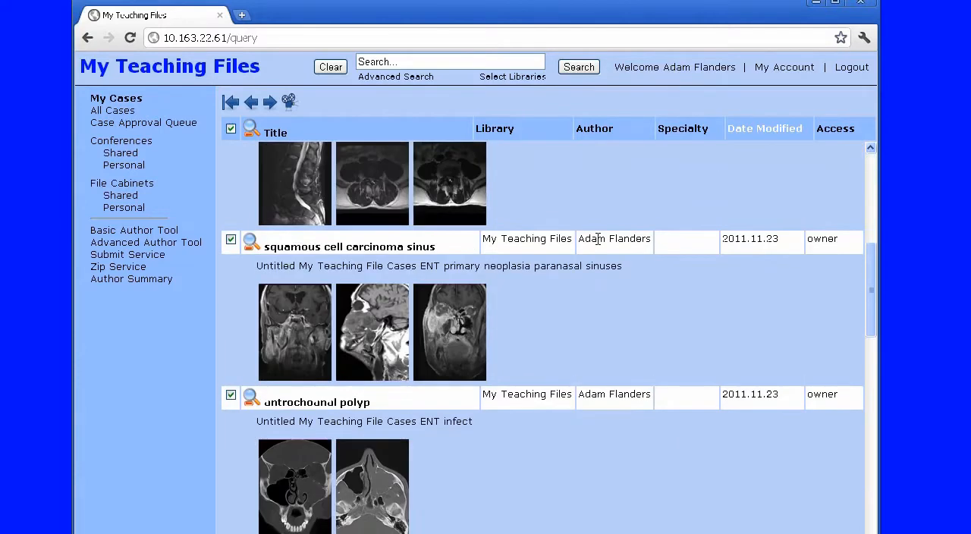
Create a new conference named Neuro_I under the Personal conferences
click(126, 171)
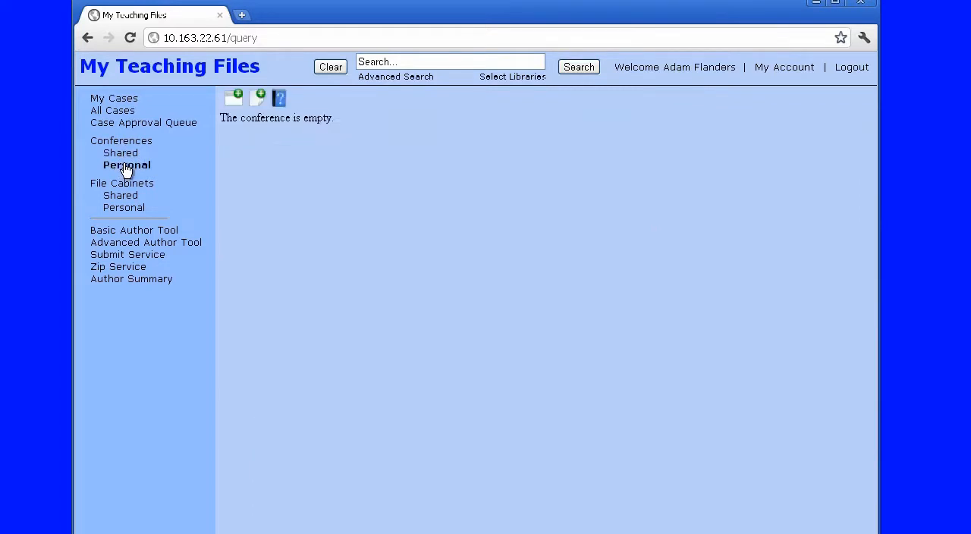
click(233, 102)
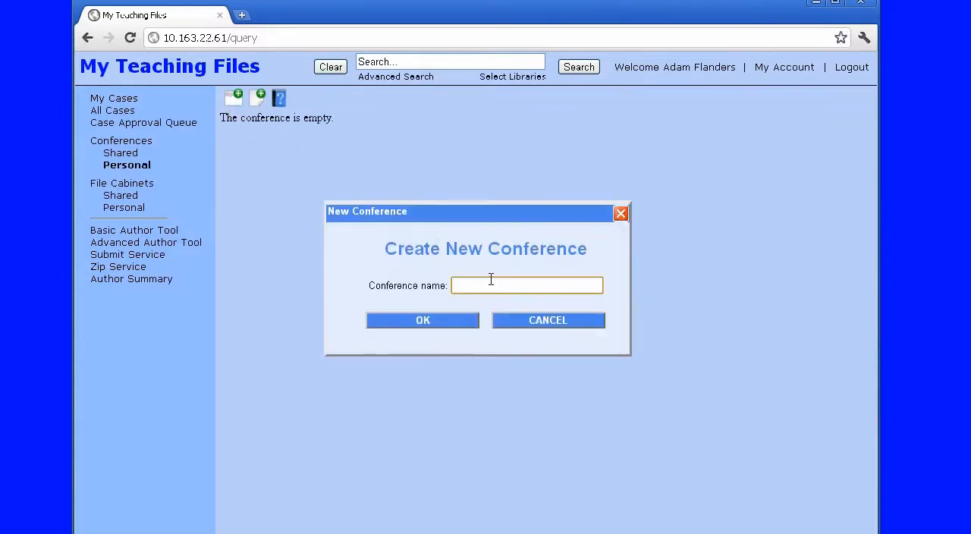
key(alt+Tab)
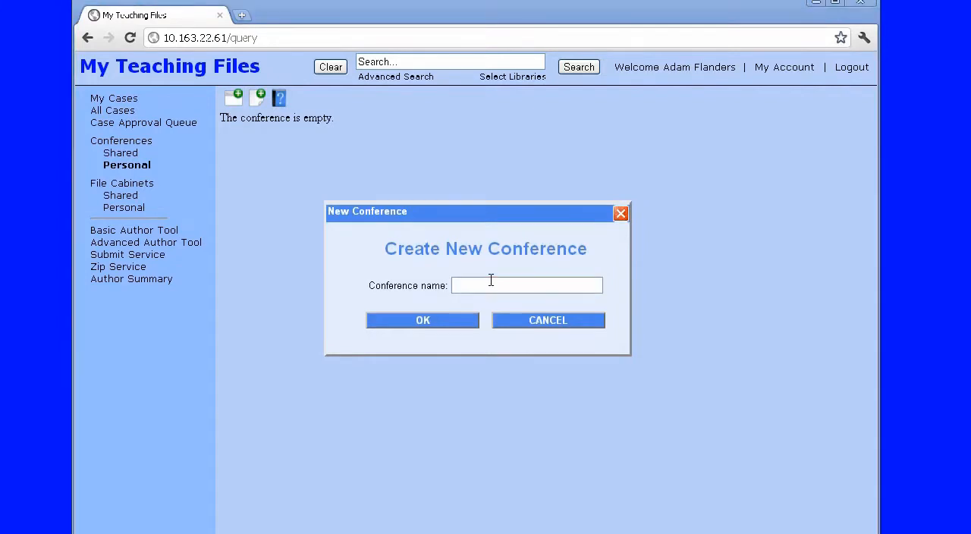
click(480, 283)
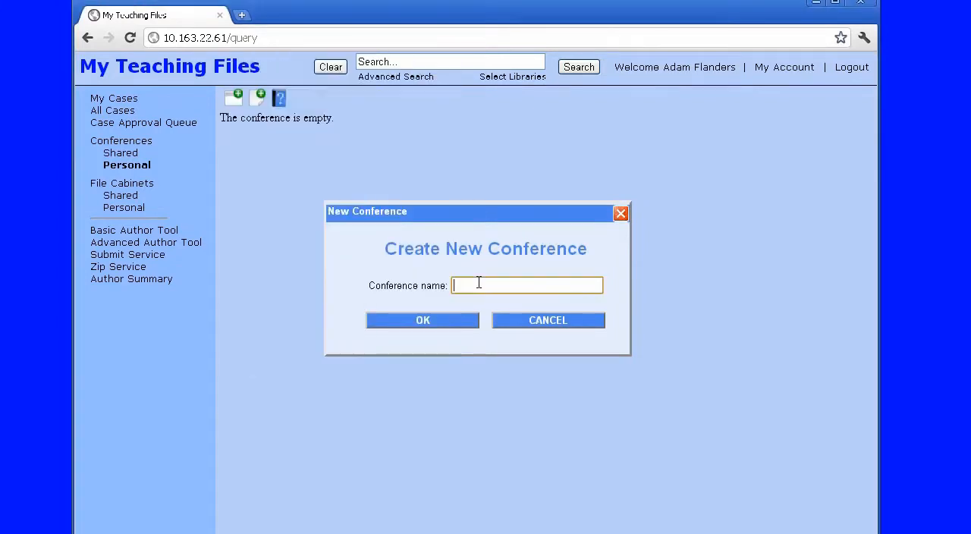
text(Neuro I)
click(447, 325)
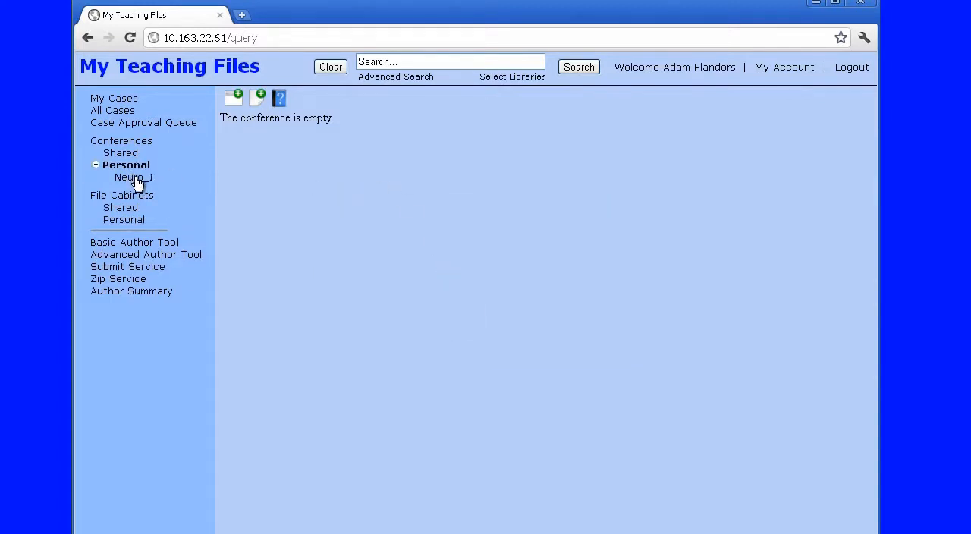
List My Cases with all previews expanded, and open the multiple sclerosis case to view its images
click(123, 98)
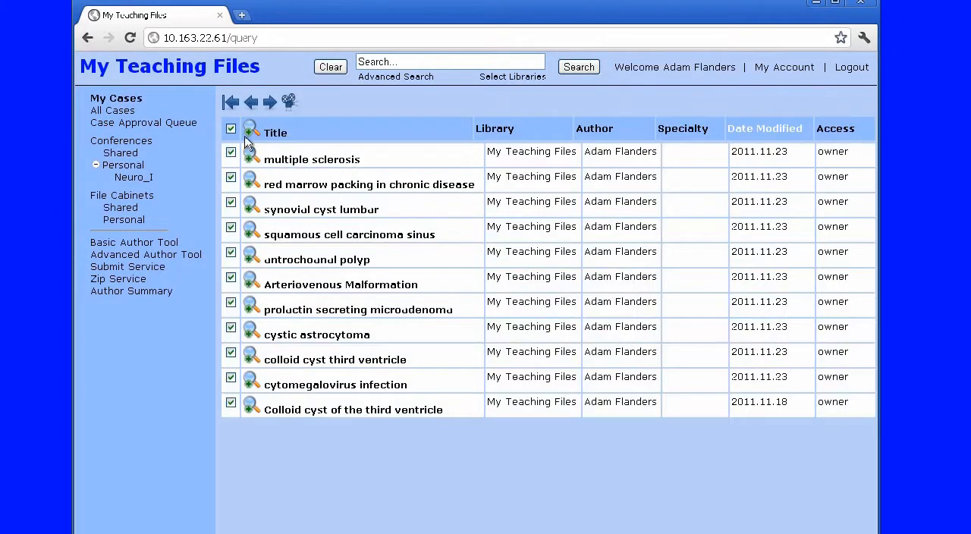
click(251, 132)
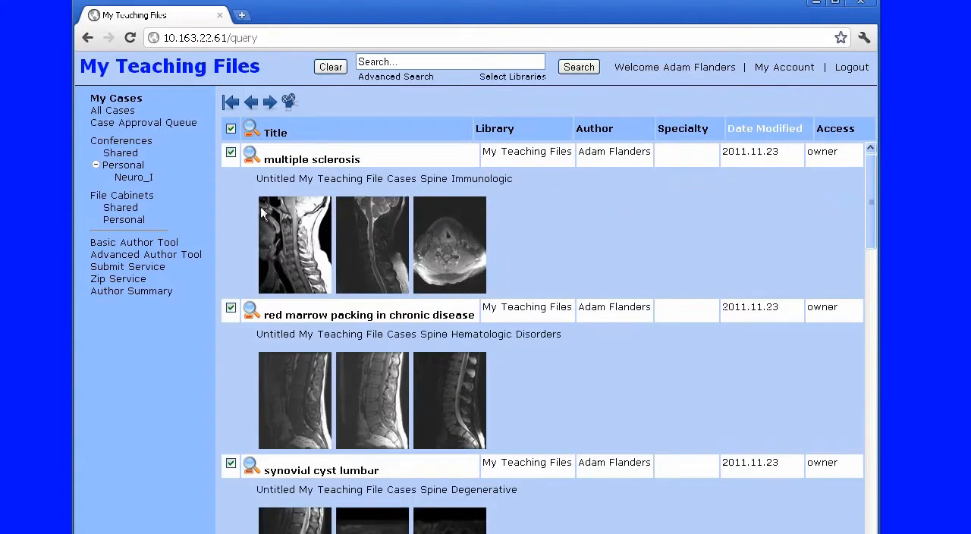
click(319, 159)
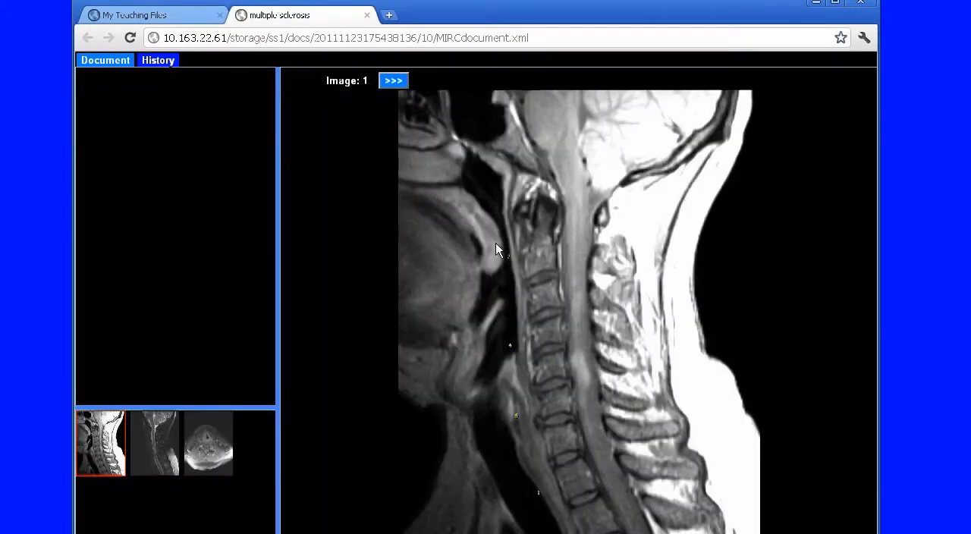
scroll(495, 243, down, 2)
scroll(496, 242, up, 2)
Add the multiple sclerosis document to the personal conference Neuro_I
click(121, 63)
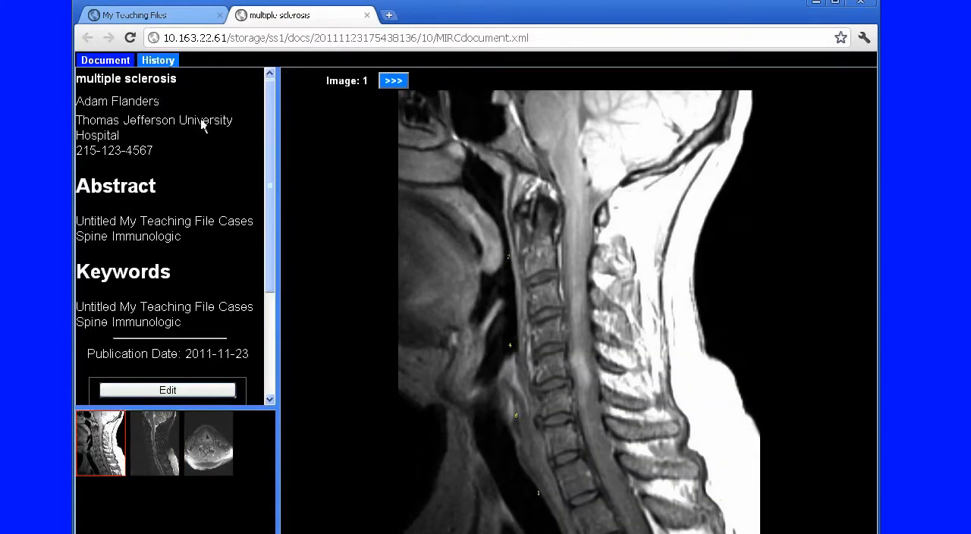
scroll(236, 239, down, 3)
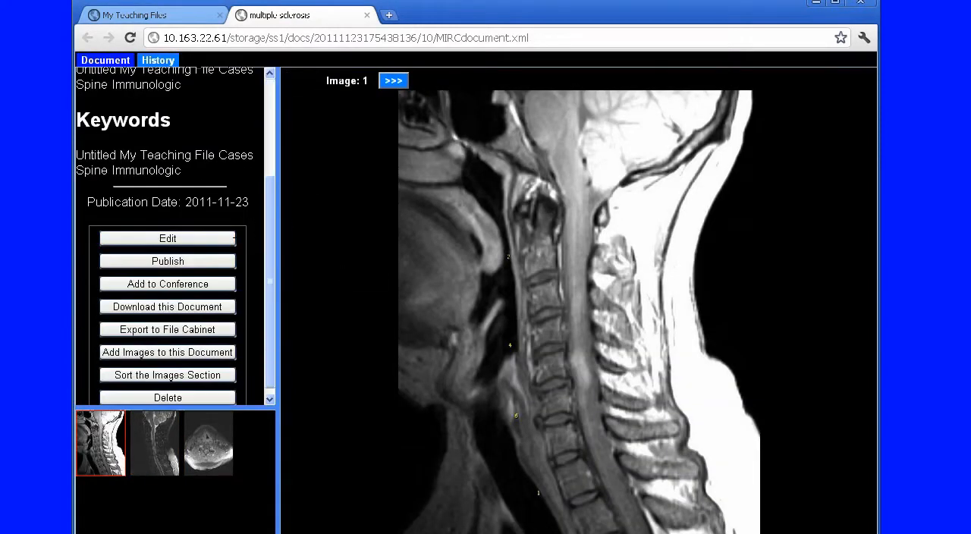
click(165, 286)
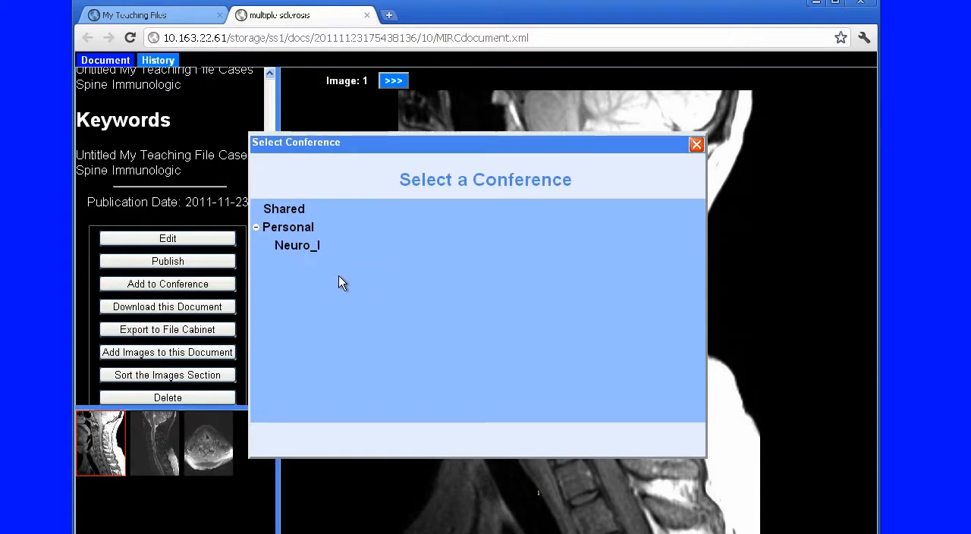
click(304, 249)
click(618, 312)
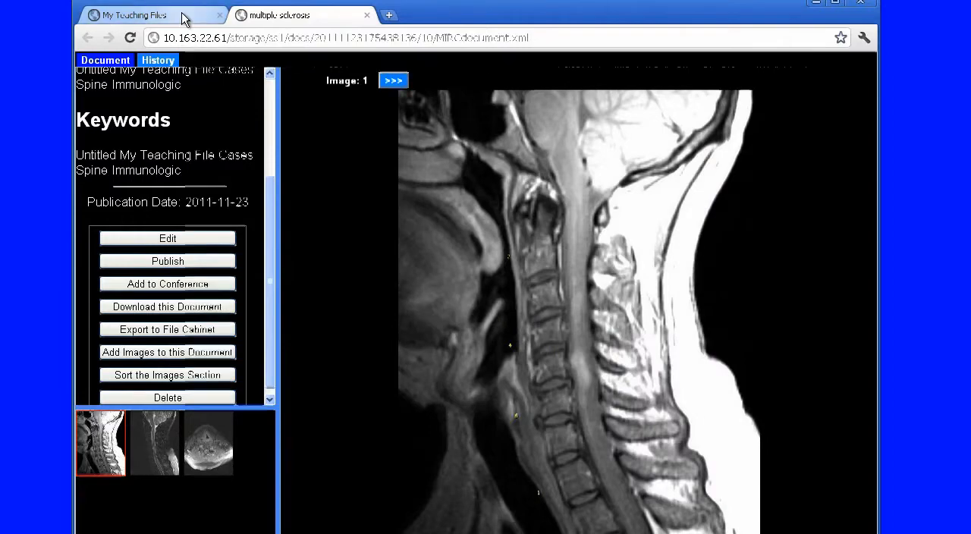
Return to the case list and open the synovial cyst lumbar case to view its images
click(185, 16)
scroll(328, 248, down, 3)
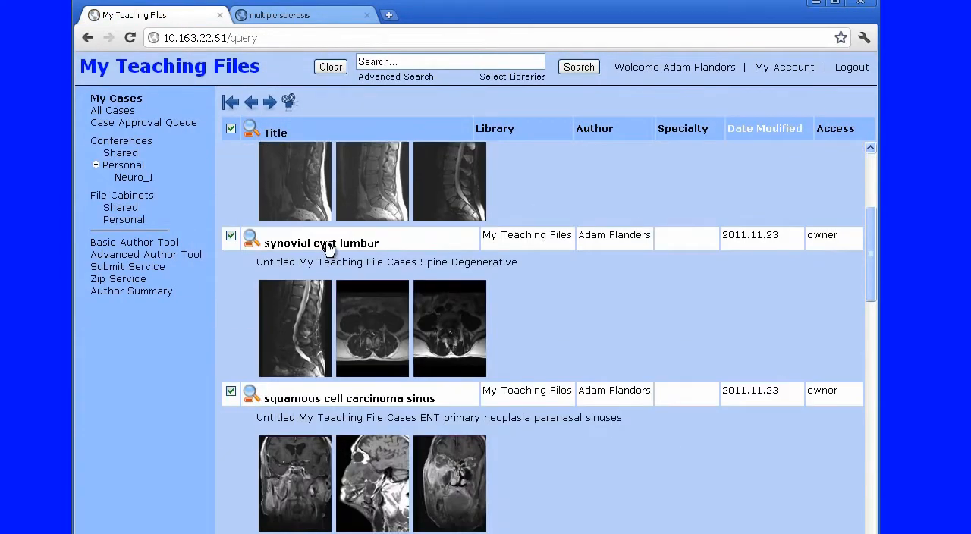
click(281, 244)
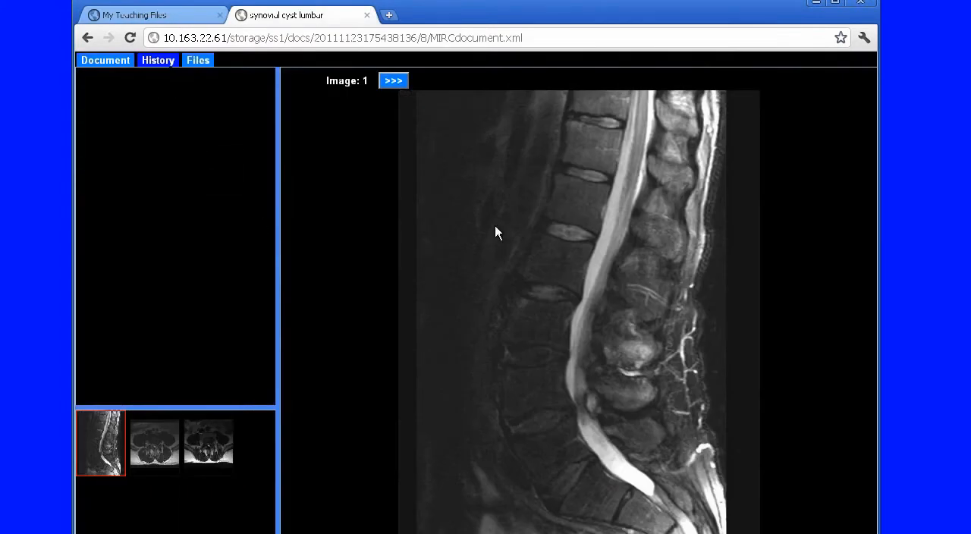
scroll(495, 225, down, 2)
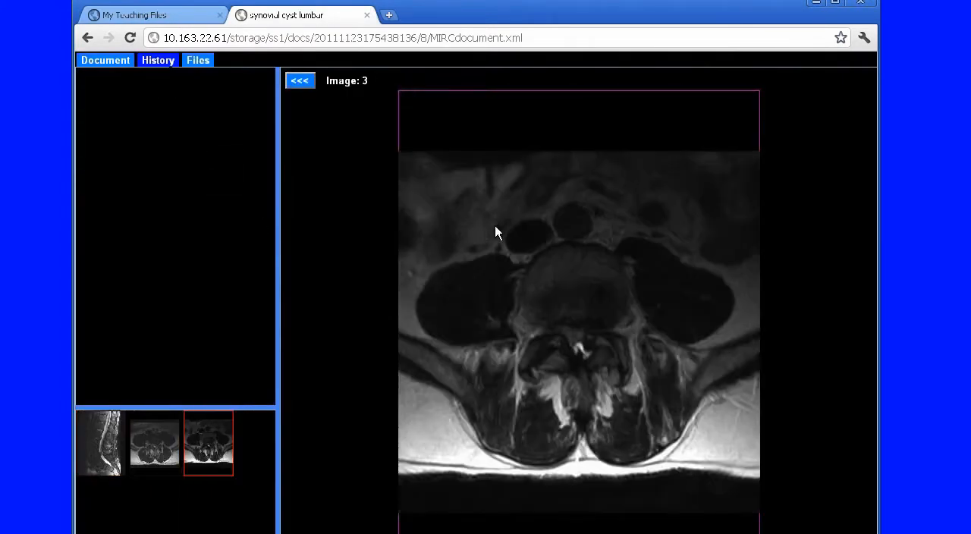
Add the synovial cyst lumbar document to the personal conference Neuro_I
click(117, 64)
scroll(159, 239, down, 1)
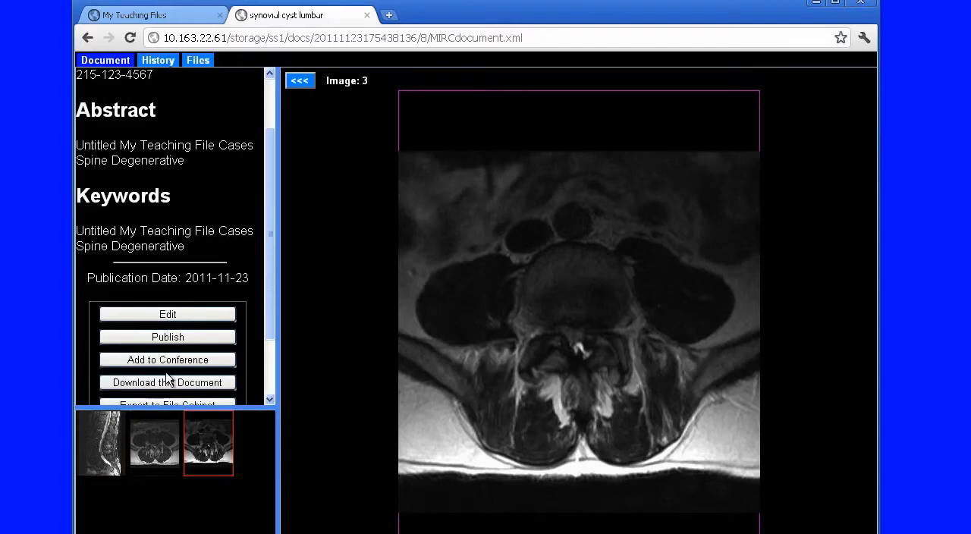
click(167, 360)
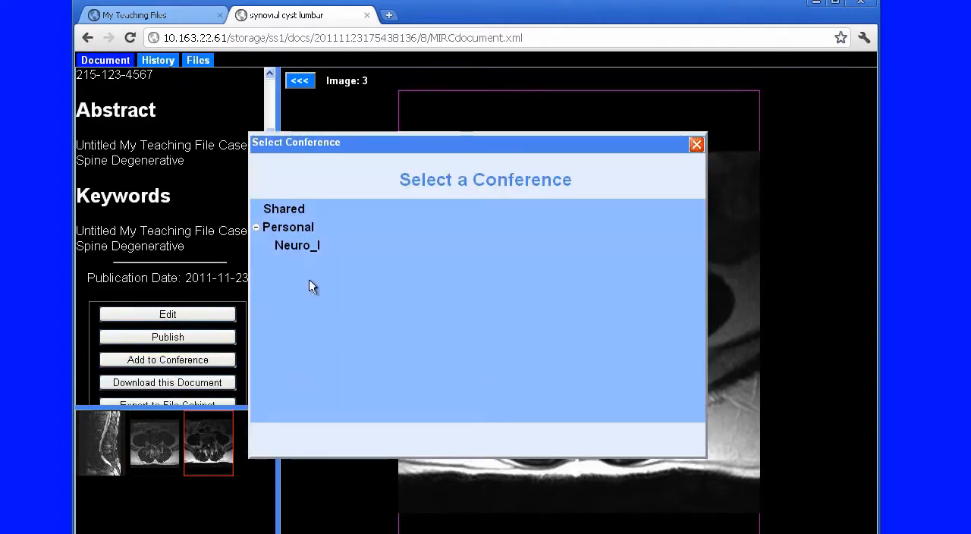
click(290, 247)
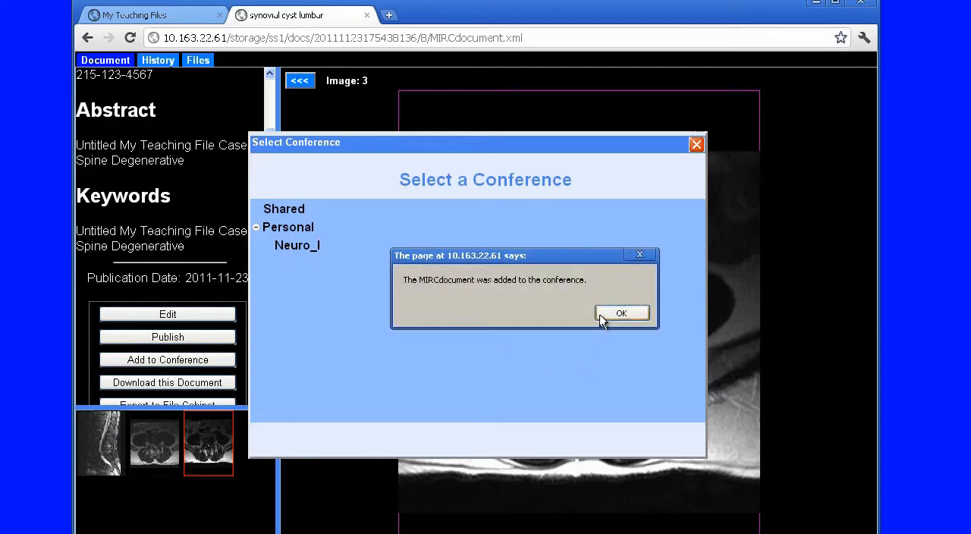
click(602, 317)
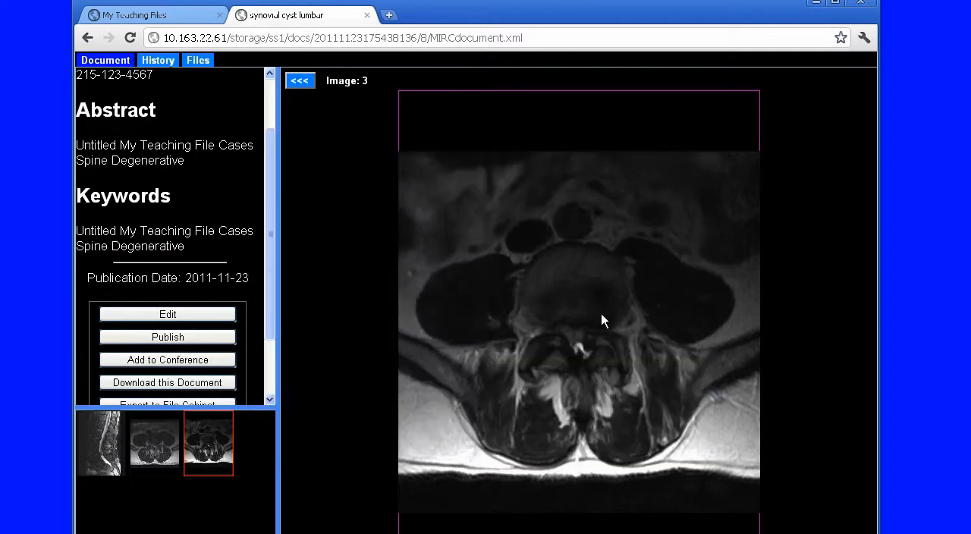
Return to the case list and open the antrochoanal polyp case to view its images
click(219, 22)
scroll(523, 358, down, 2)
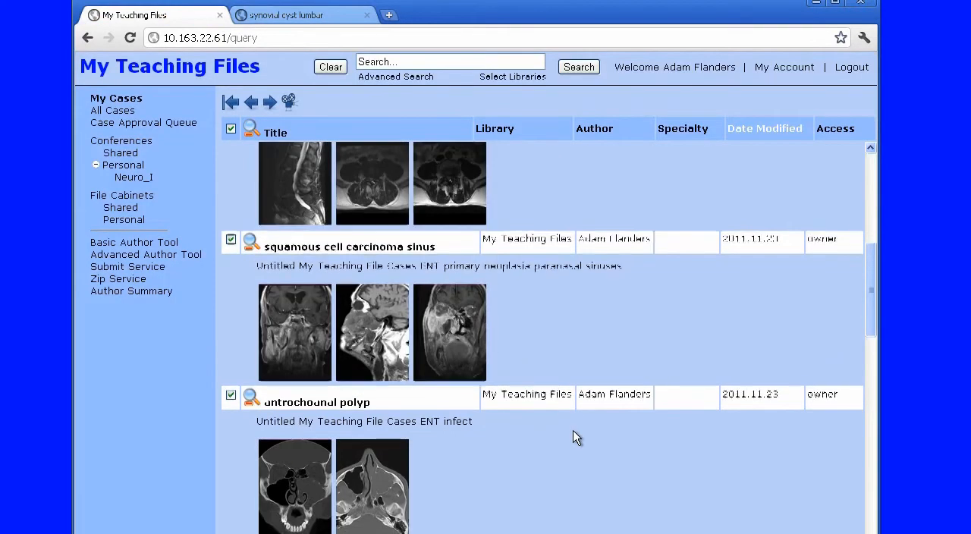
scroll(572, 438, down, 2)
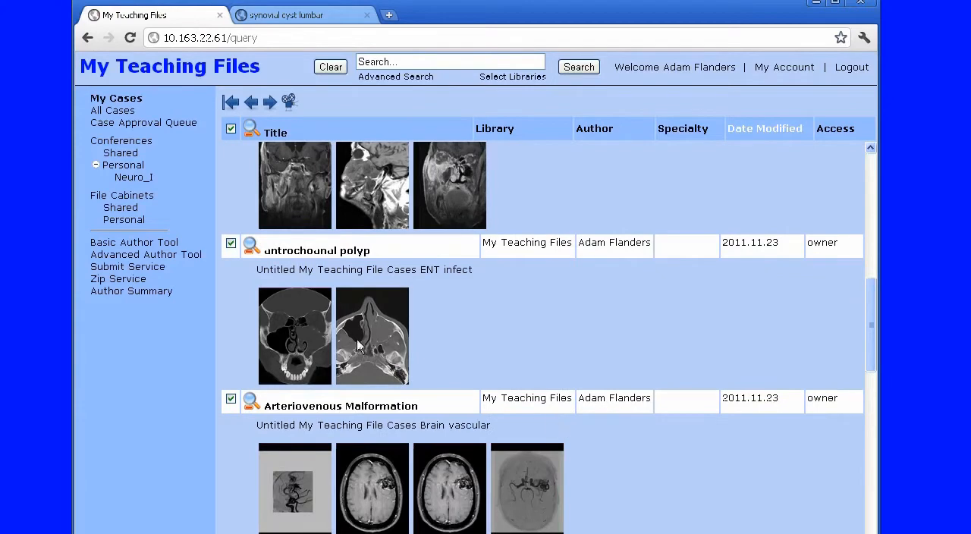
click(317, 254)
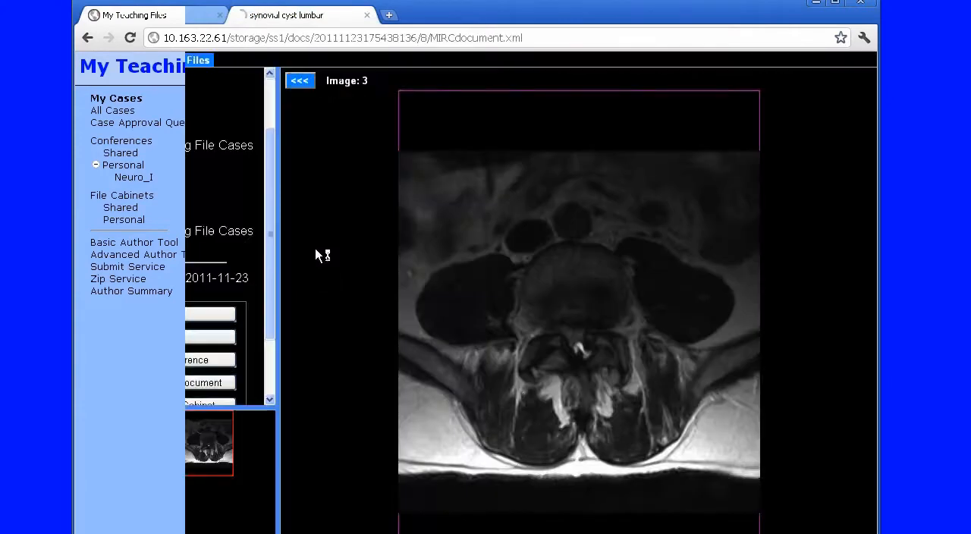
click(504, 273)
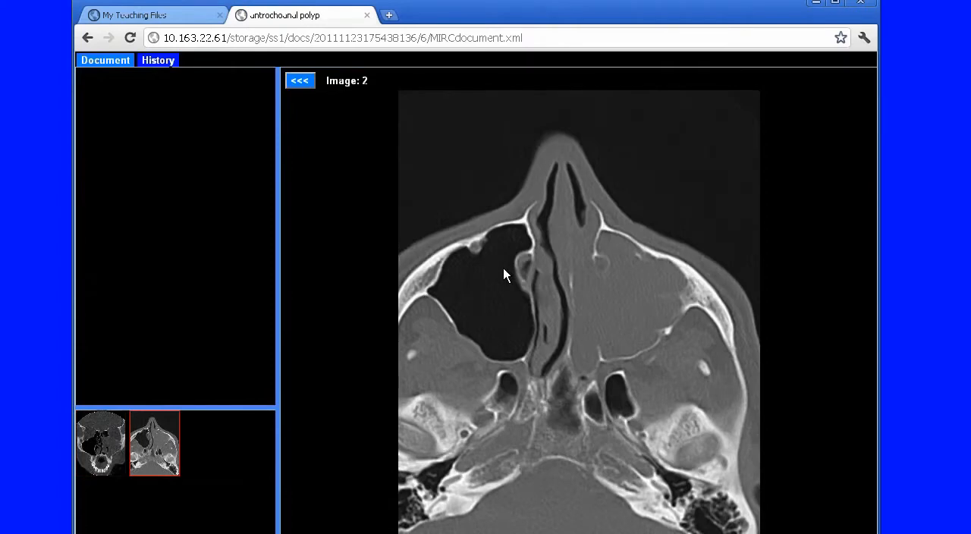
click(504, 269)
Add the antrochoanal polyp document to the personal conference Neuro_I
click(98, 61)
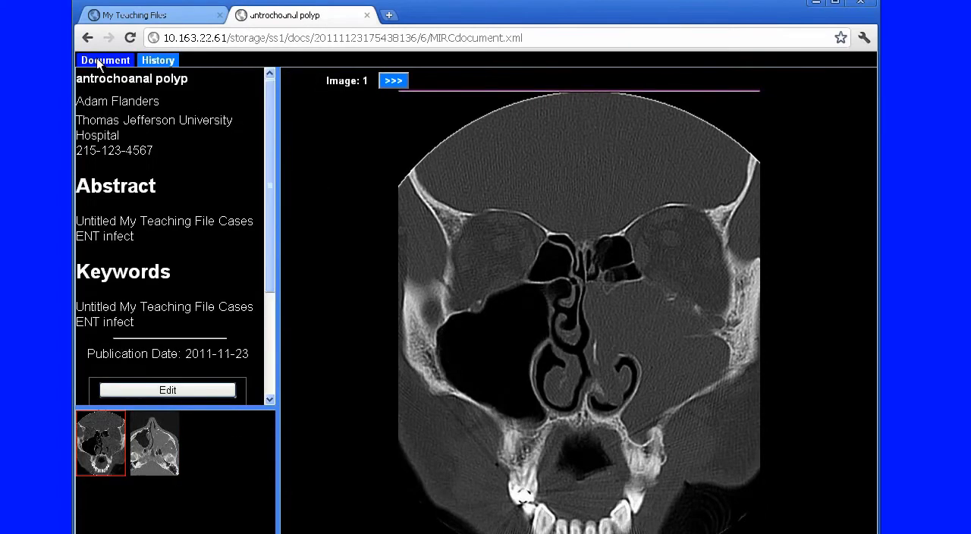
scroll(186, 342, down, 4)
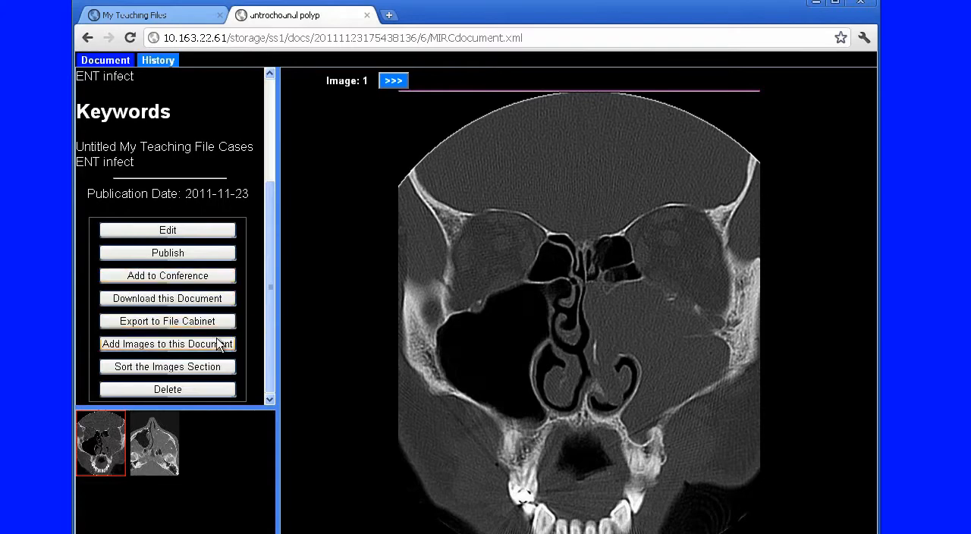
click(160, 282)
click(297, 248)
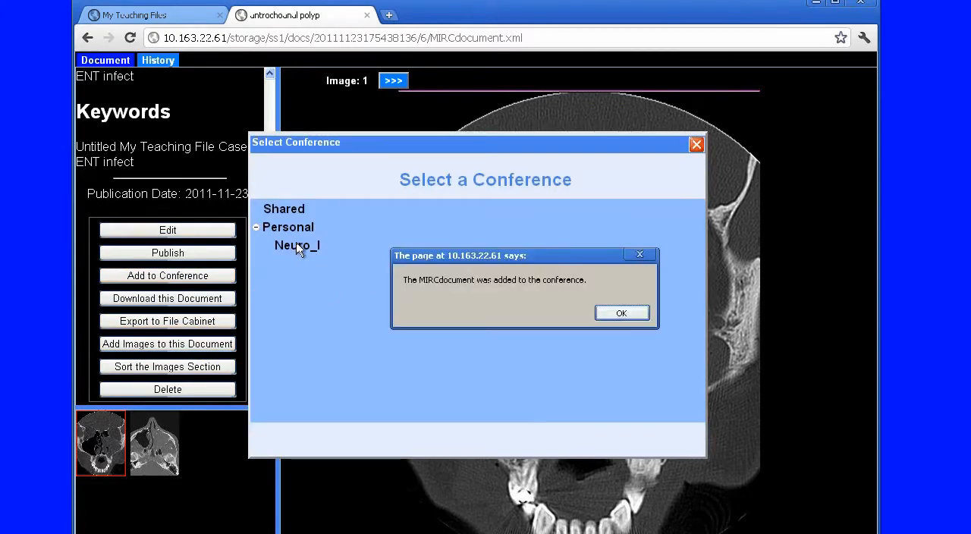
click(618, 311)
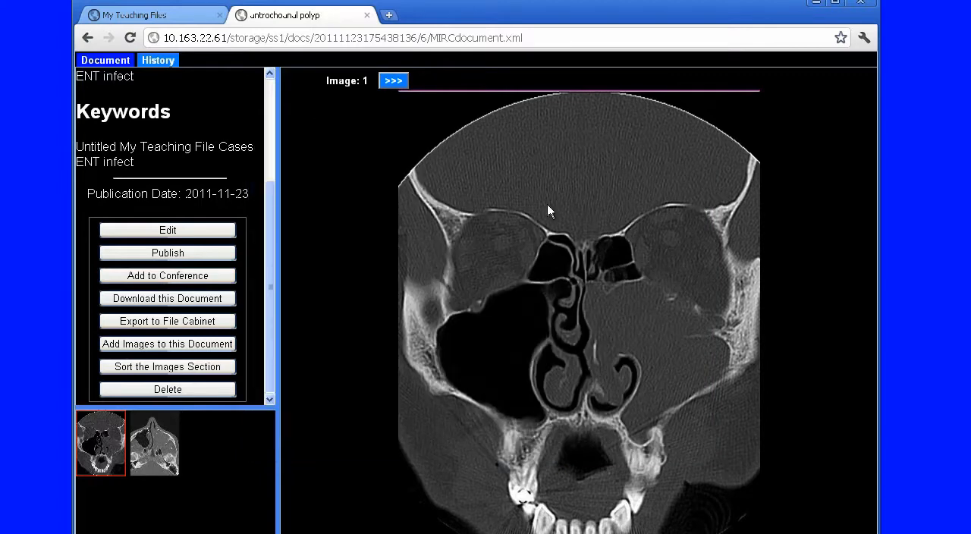
Open the personal conference Neuro_I and display its selected cases in the case navigator
click(128, 15)
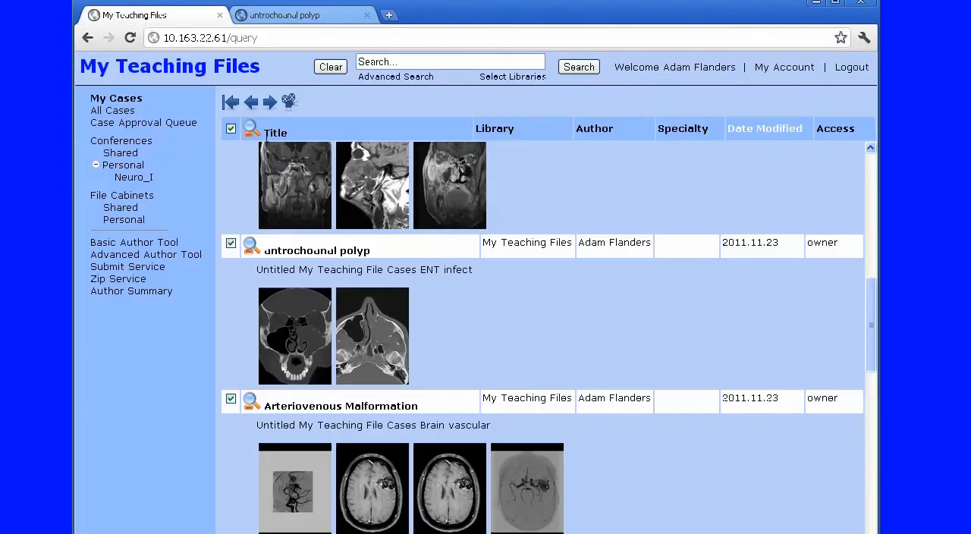
click(133, 178)
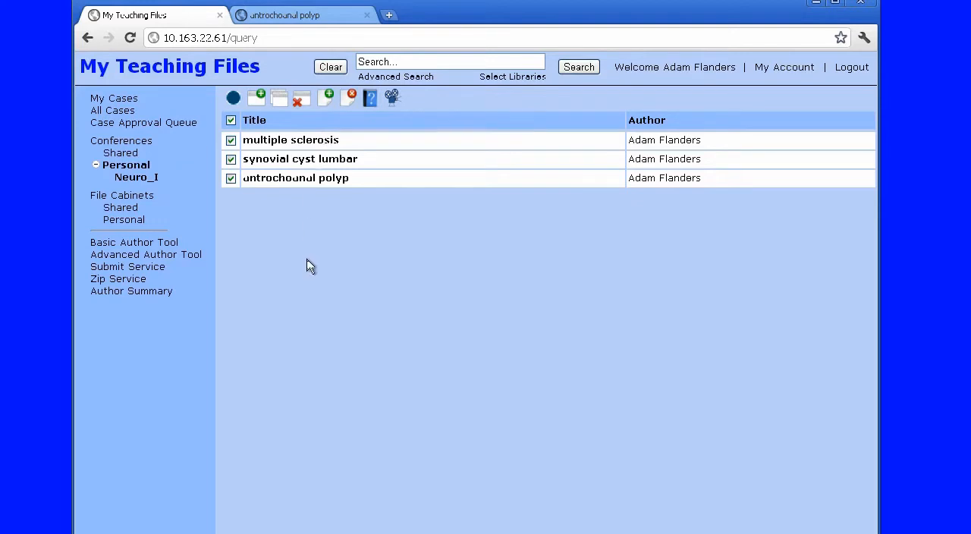
click(392, 99)
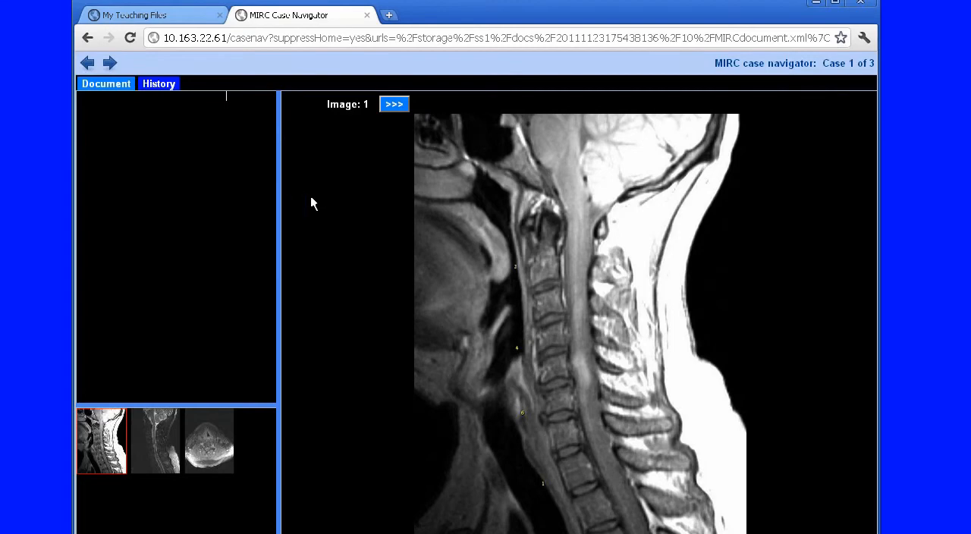
View the images of the first conference case and advance through the navigator to the third case
scroll(394, 209, down, 2)
scroll(395, 209, up, 2)
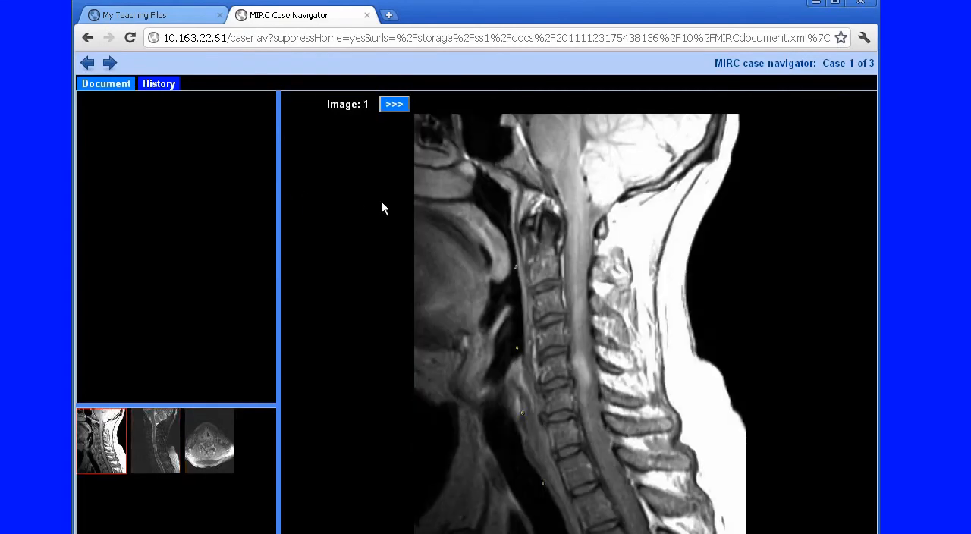
click(111, 63)
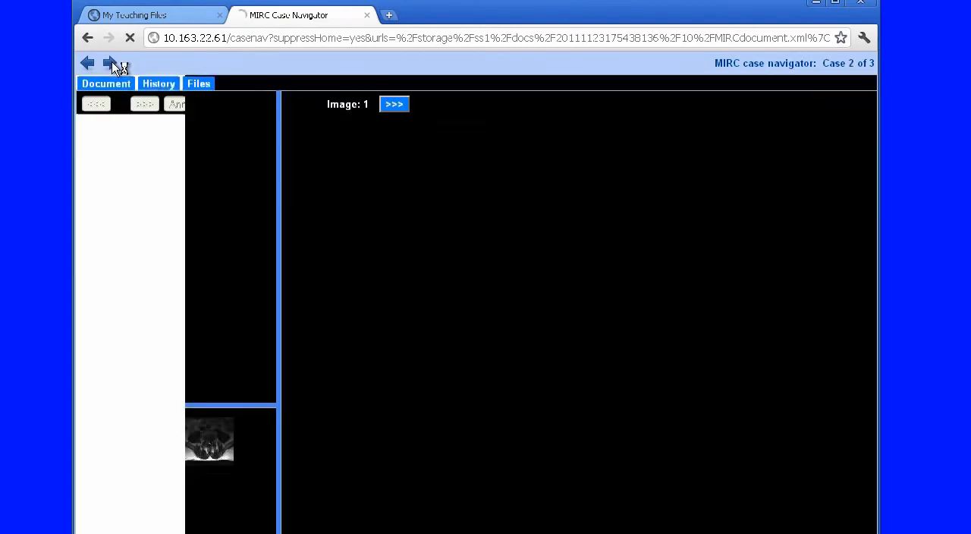
click(111, 62)
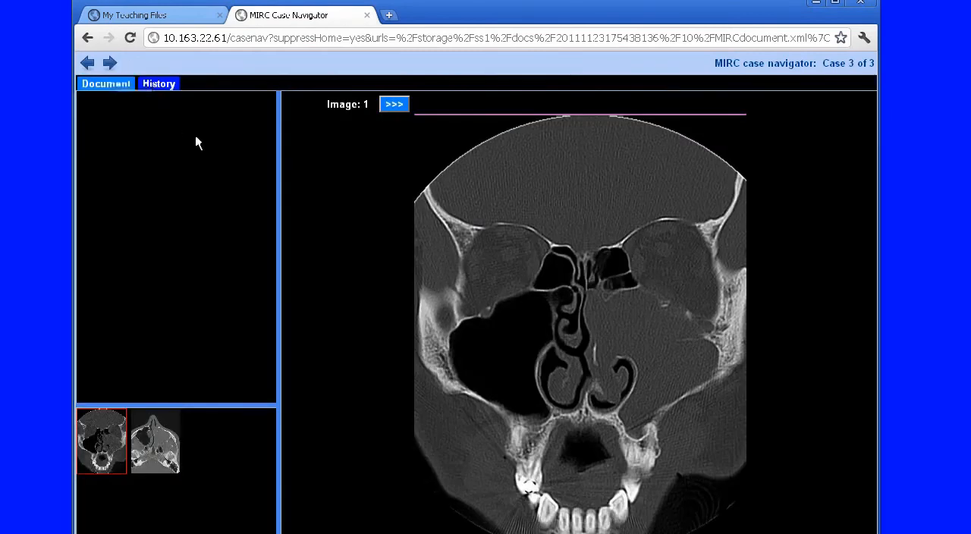
Narrow the text and thumbnail pane of the third case to view its second image, and return to the previous case
drag(278, 240, 167, 251)
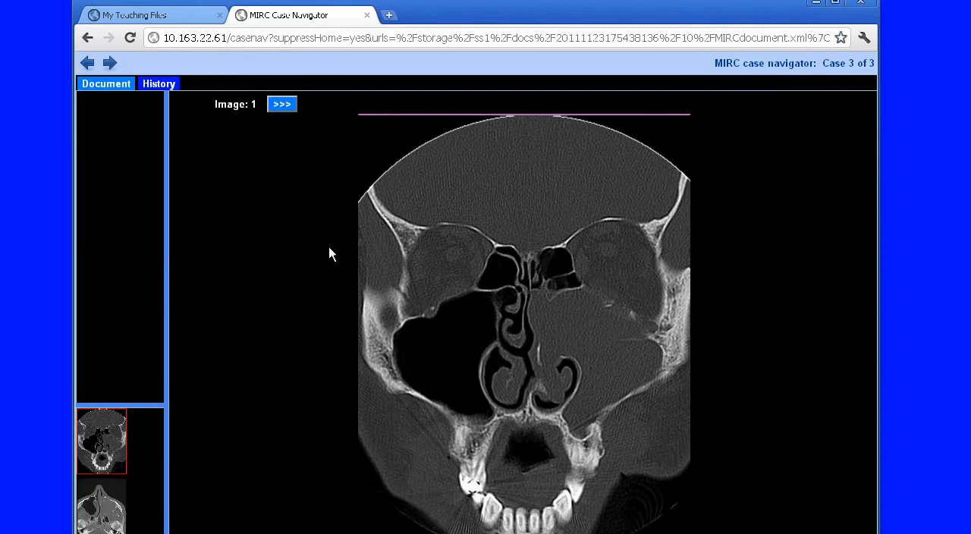
drag(169, 238, 130, 245)
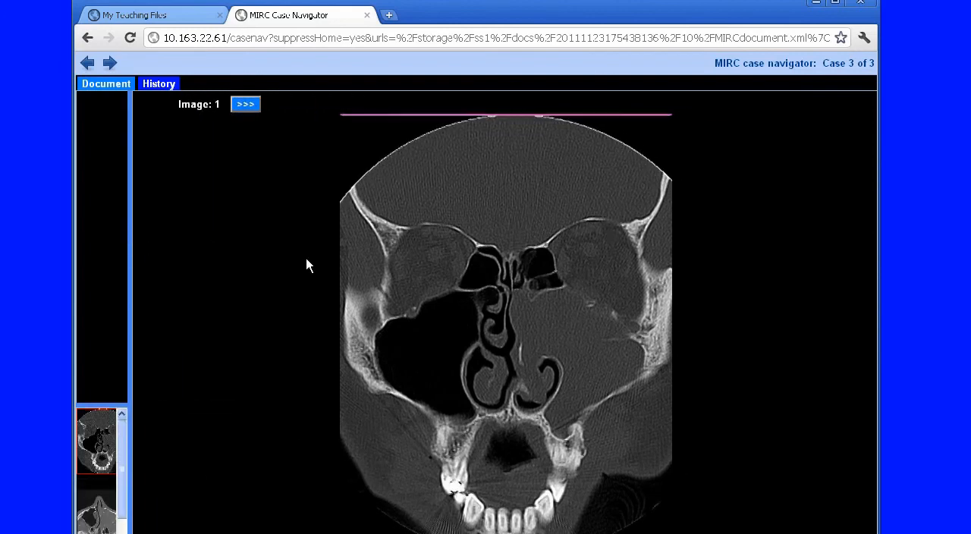
scroll(306, 259, down, 1)
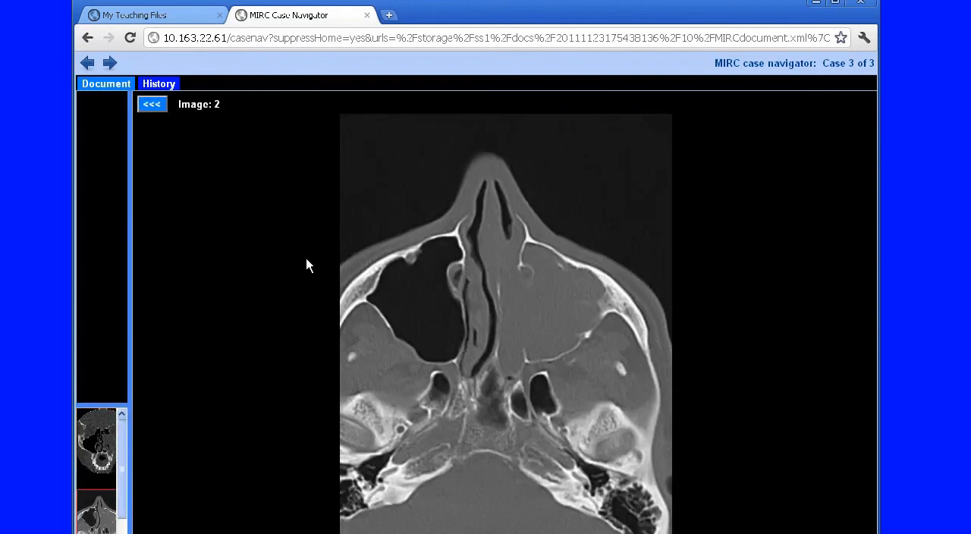
click(85, 65)
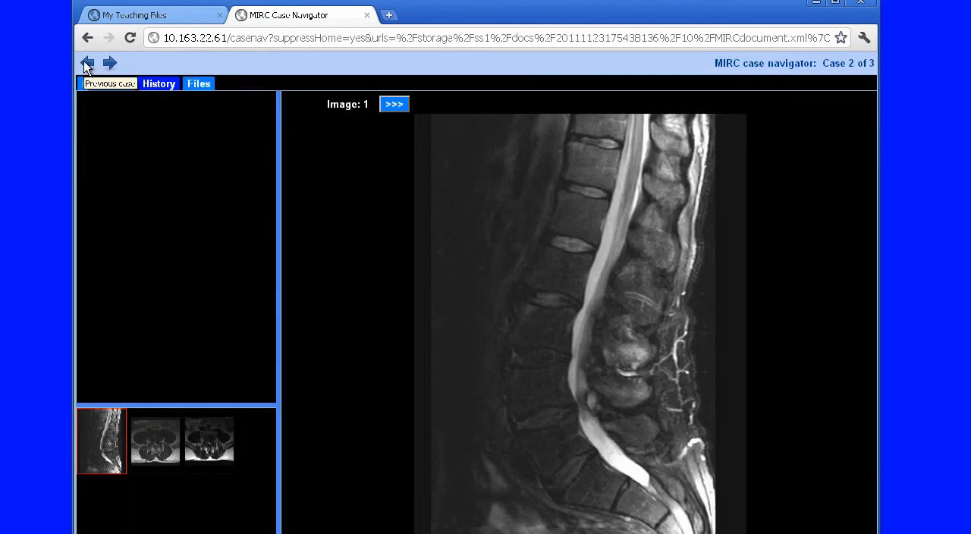